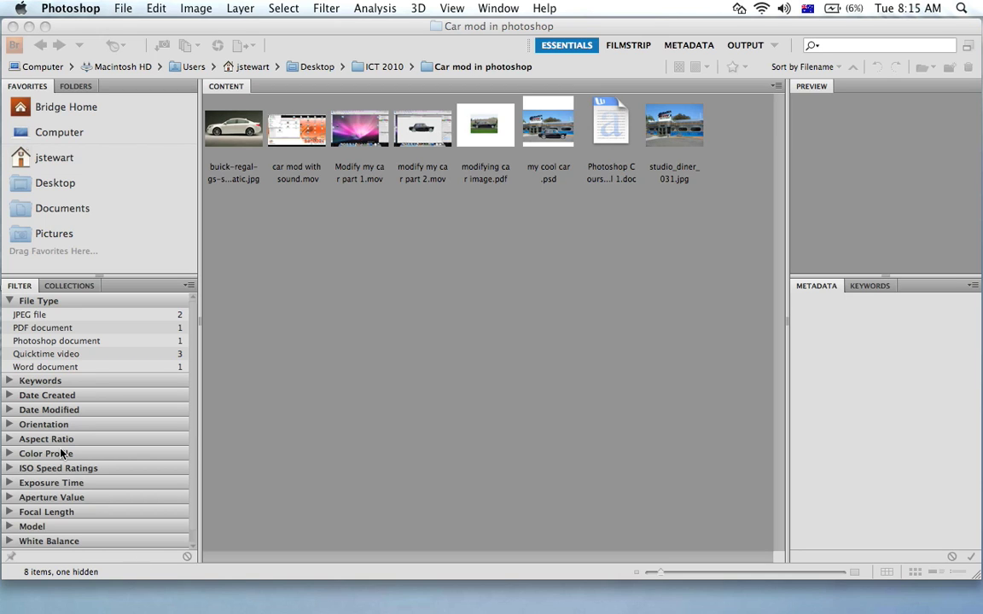
# - Bring Adobe Bridge forward on the Car mod in photoshop folder
pyautogui.click(237, 135)
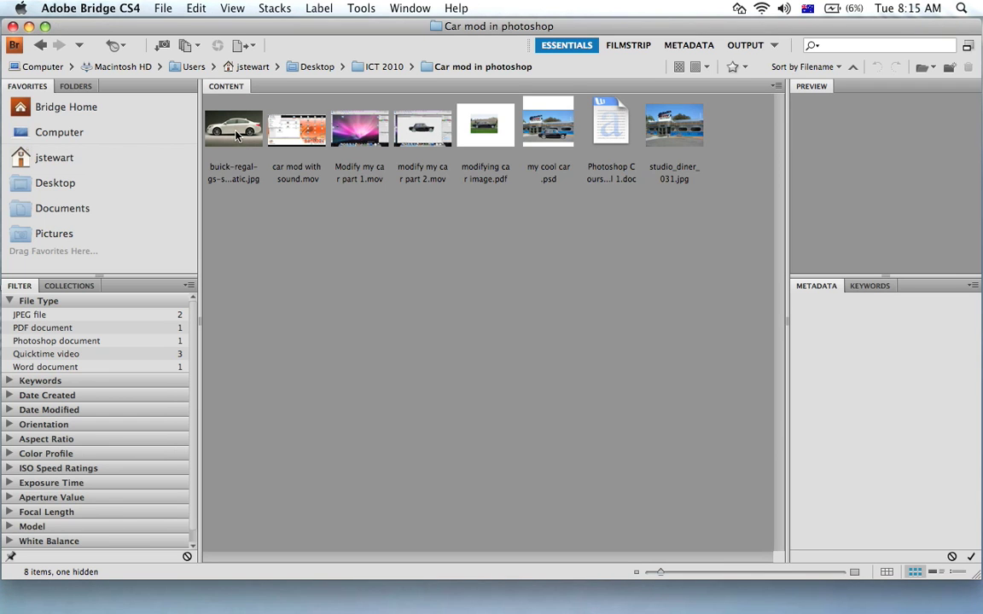
# - Open the buick JPG and select the car body, not the wheels, using Quick Selection
pyautogui.doubleClick(236, 135)
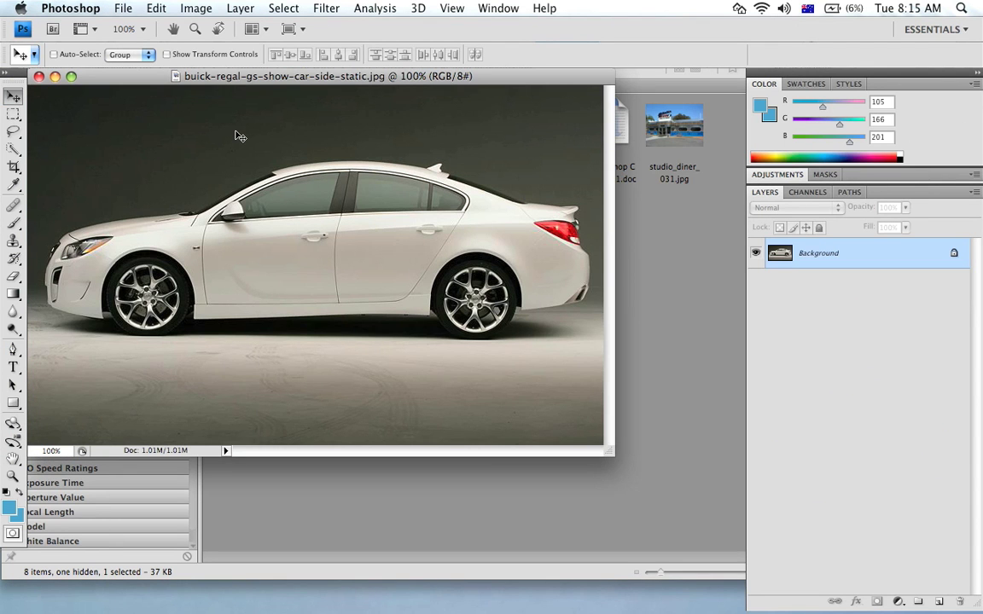
pyautogui.click(13, 147)
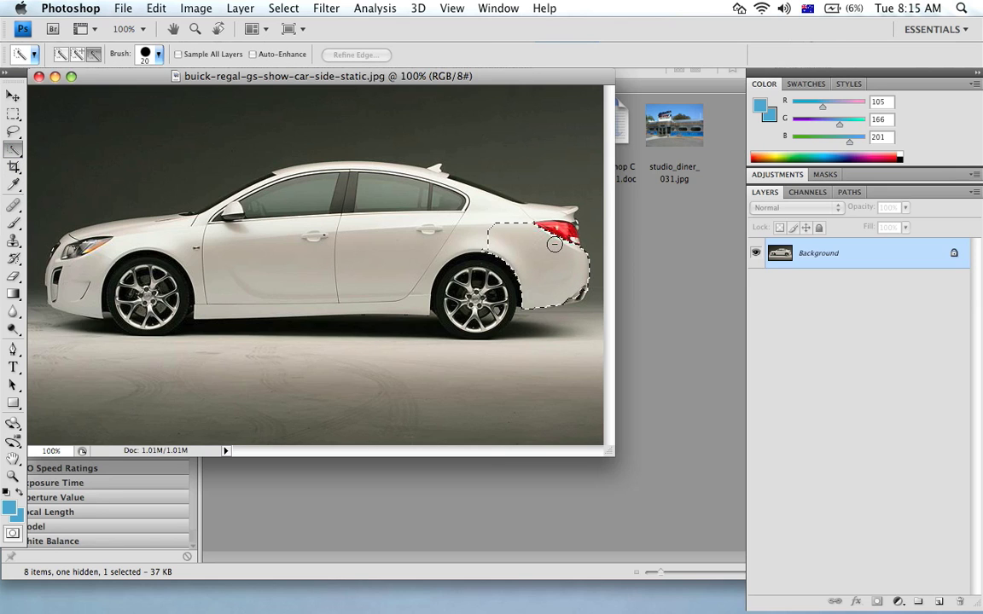
pyautogui.moveTo(439, 225); pyautogui.dragTo(367, 192)
pyautogui.moveTo(434, 188)
pyautogui.mouseDown()
pyautogui.moveTo(347, 174)
pyautogui.moveTo(310, 192)
pyautogui.mouseUp()
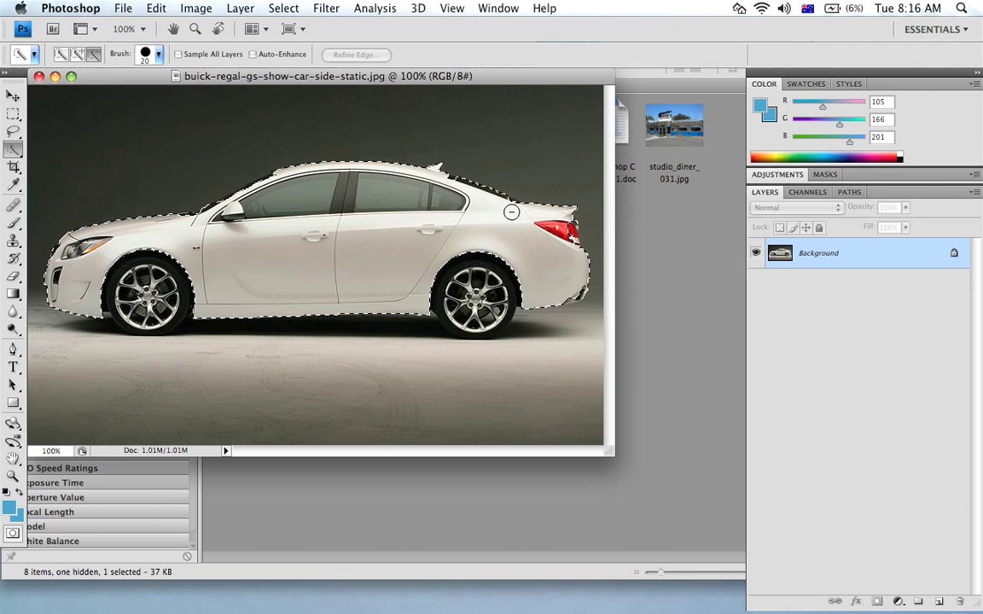
pyautogui.click(332, 222)
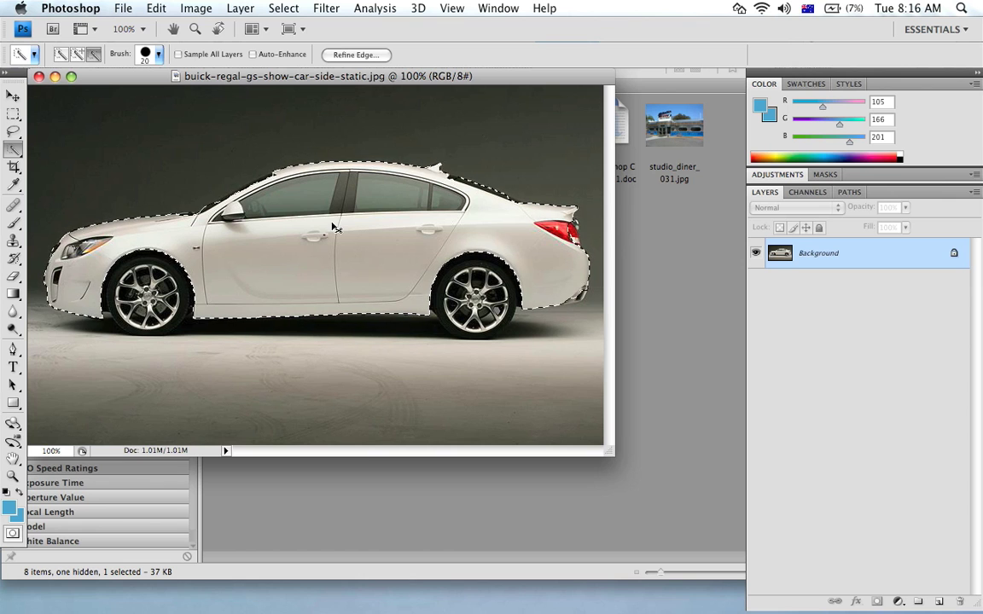
pyautogui.press('super+n')
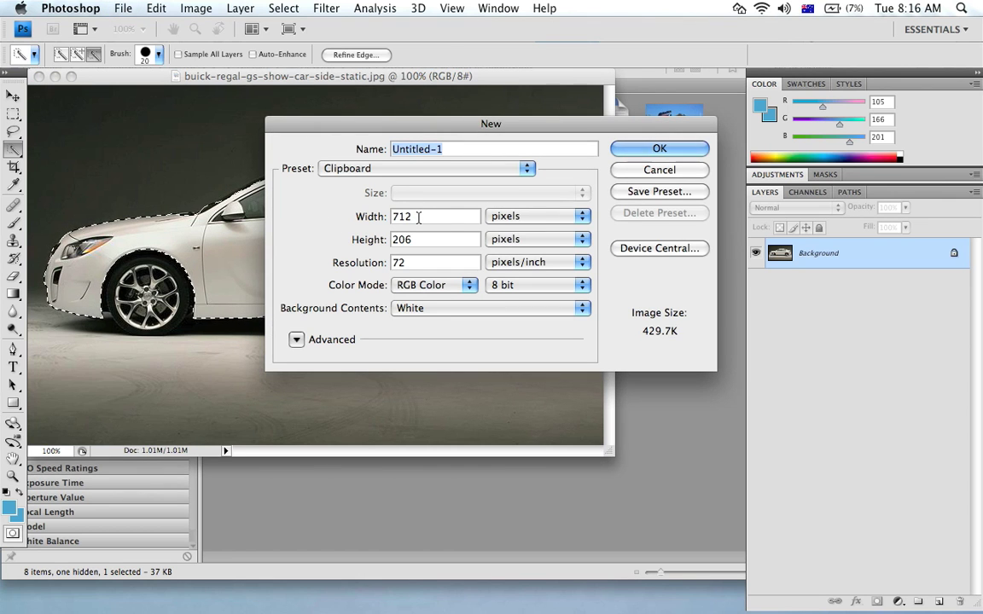
# - Create a new 712 × 400 pixel white document and paste the car body into it
pyautogui.press('Tab')
pyautogui.press('Tab')
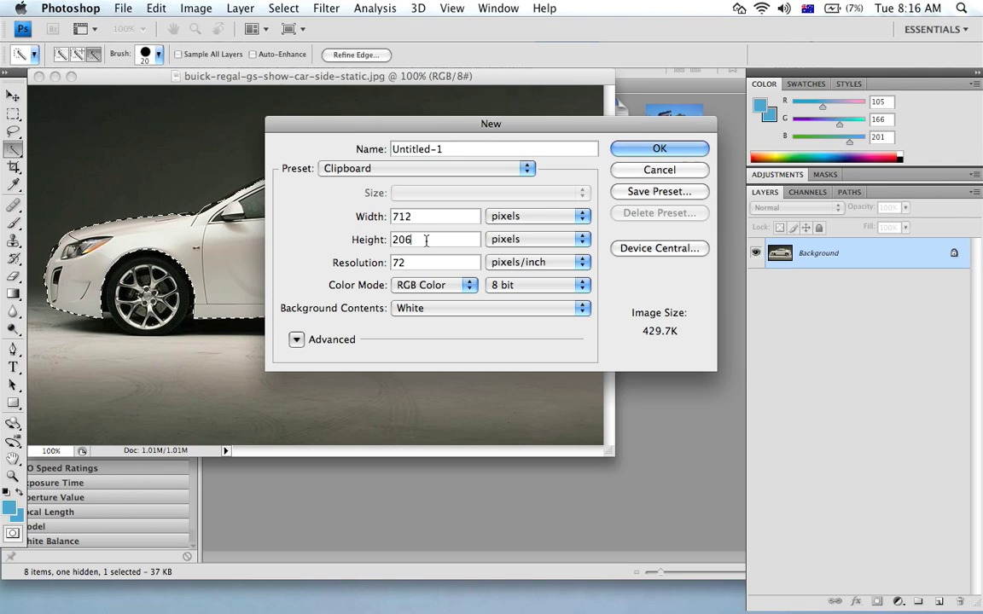
pyautogui.write('400')
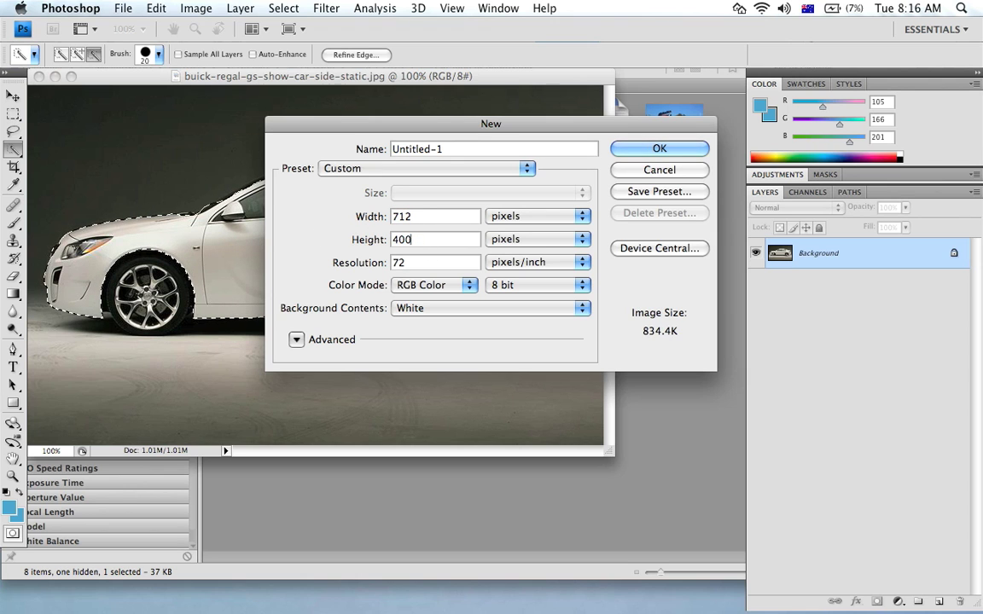
pyautogui.click(636, 150)
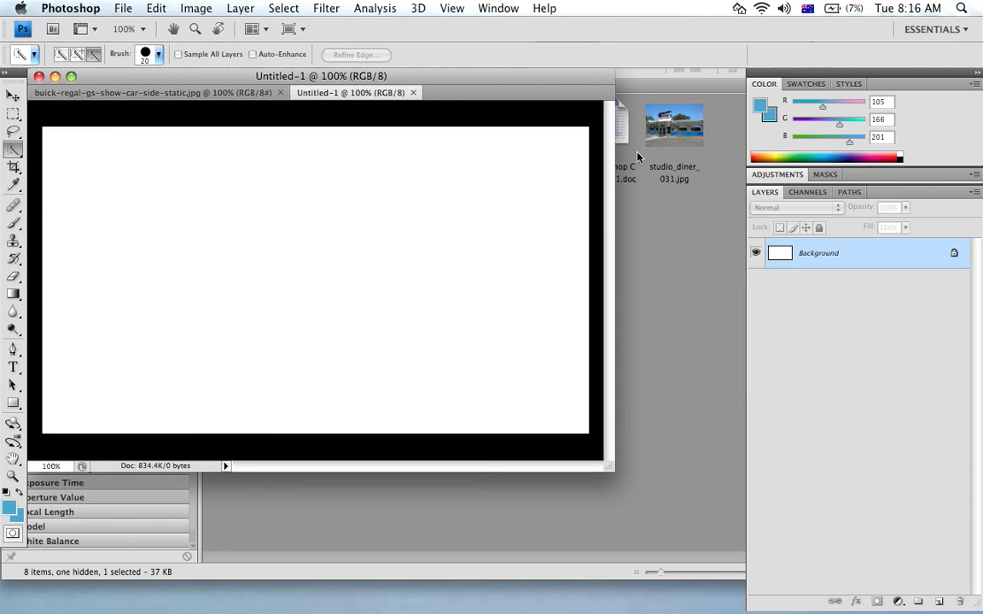
pyautogui.press('super+v')
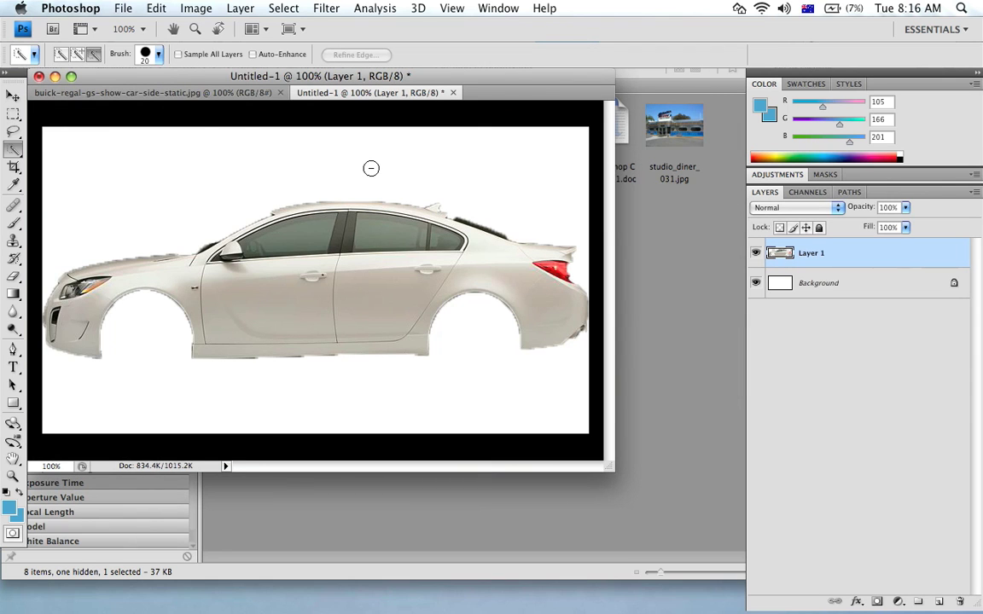
# - Select the rear wheel in the Buick photo with an elliptical marquee and paste it into Untitled-1 as Layer 2
pyautogui.click(142, 96)
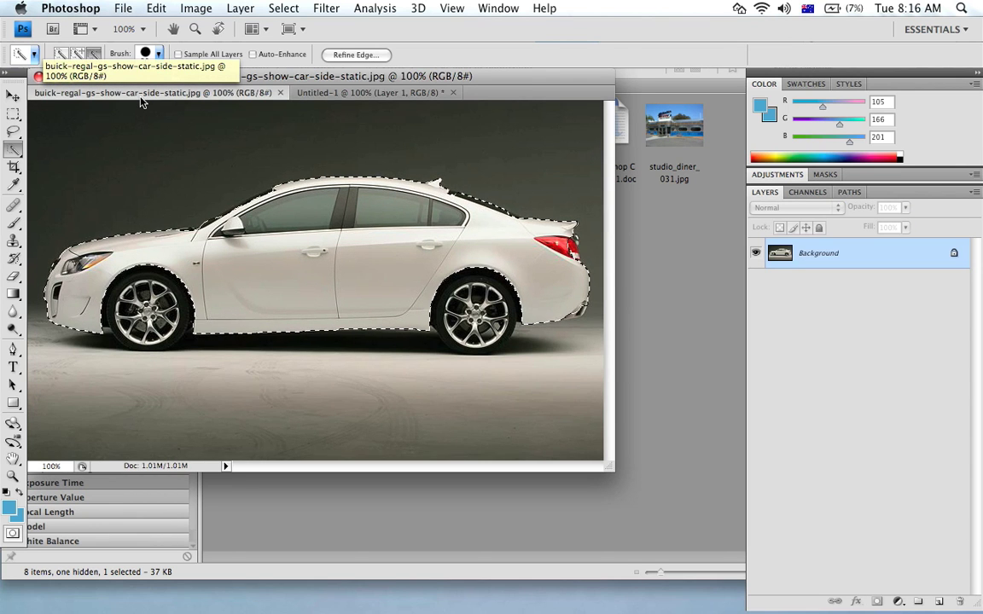
pyautogui.click(14, 114)
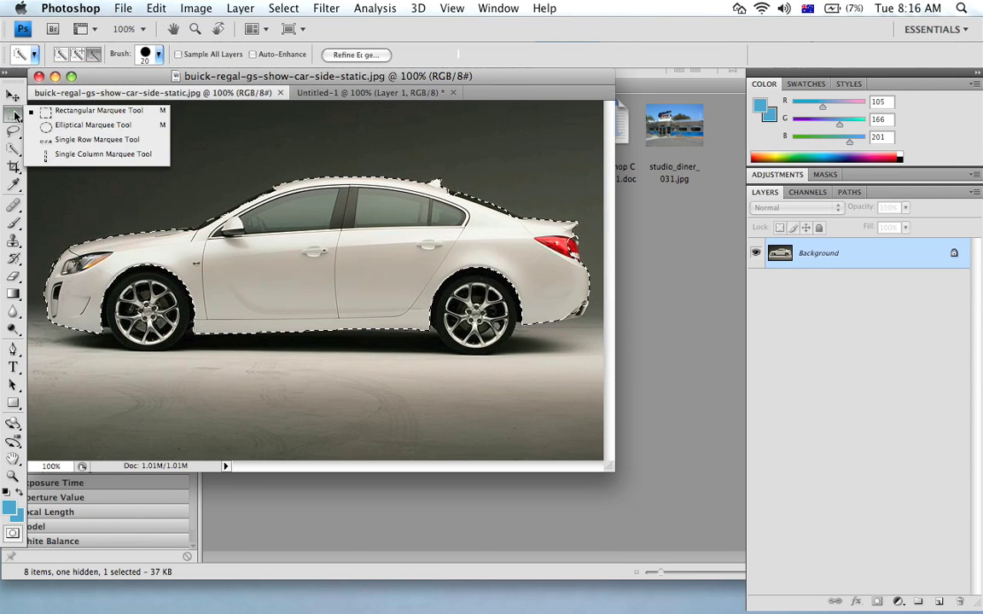
pyautogui.click(39, 124)
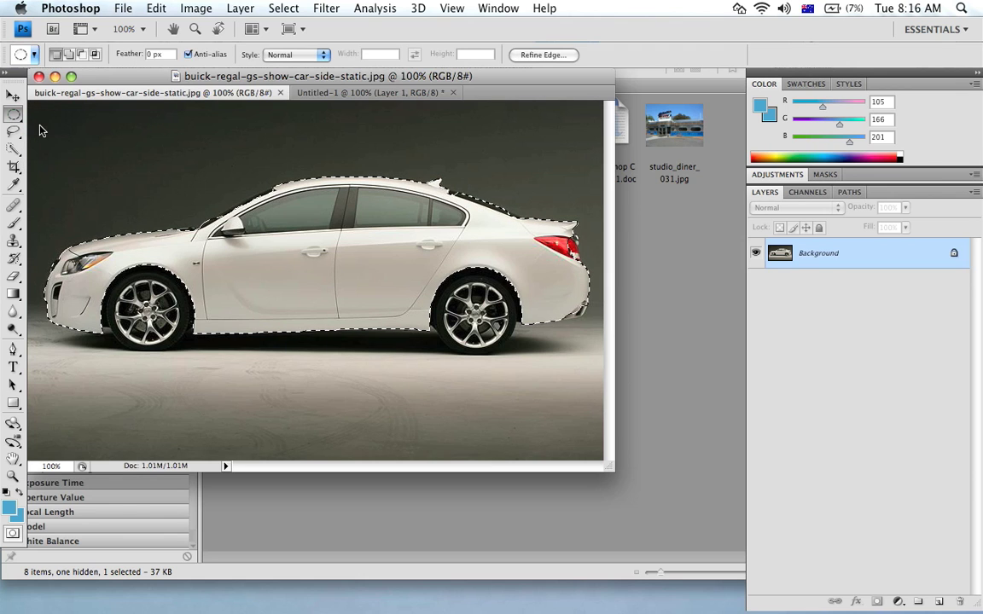
pyautogui.click(376, 239)
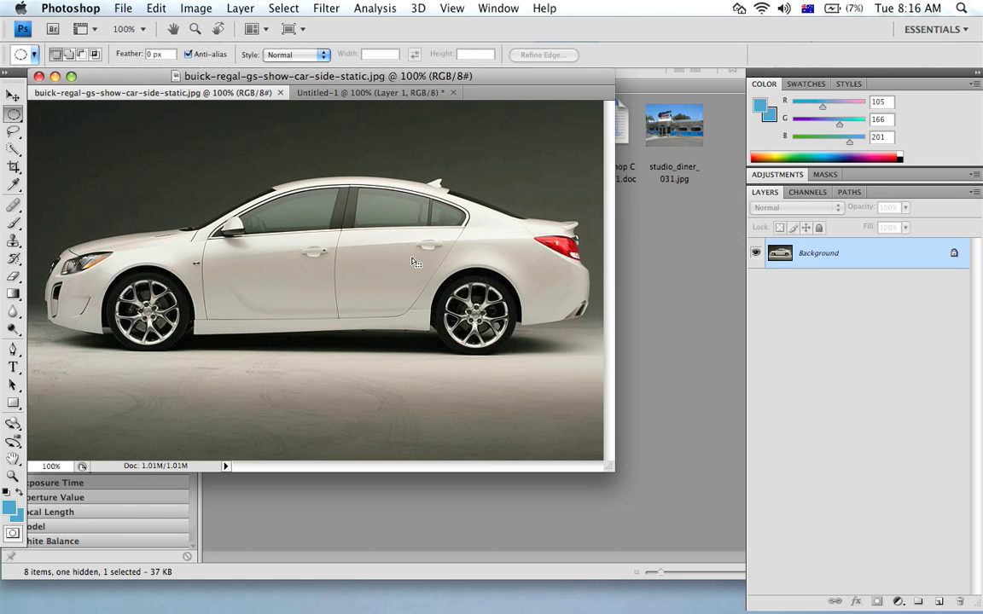
pyautogui.moveTo(191, 186); pyautogui.dragTo(286, 290)
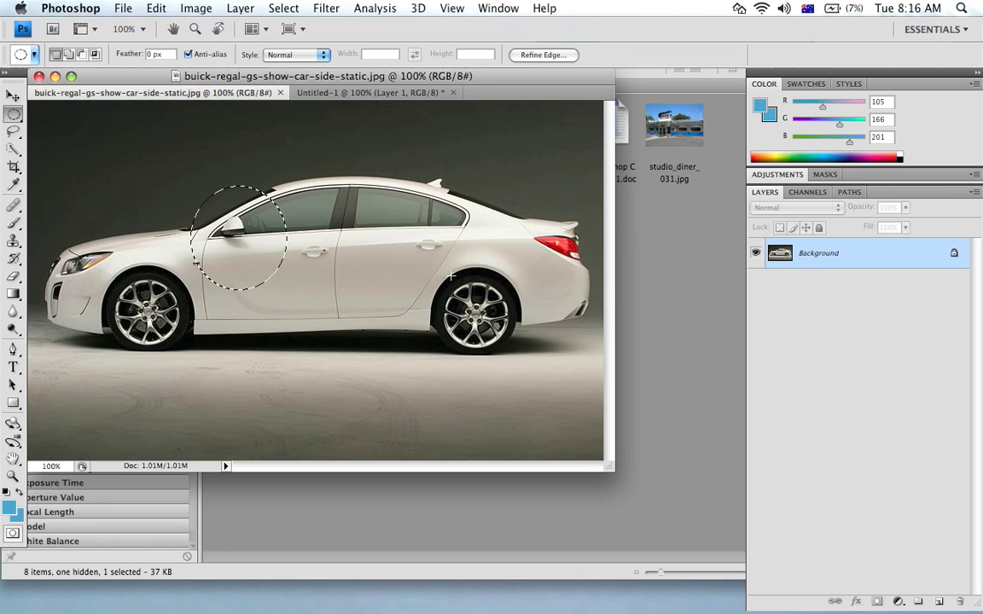
pyautogui.click(434, 277)
pyautogui.moveTo(503, 342); pyautogui.dragTo(519, 352)
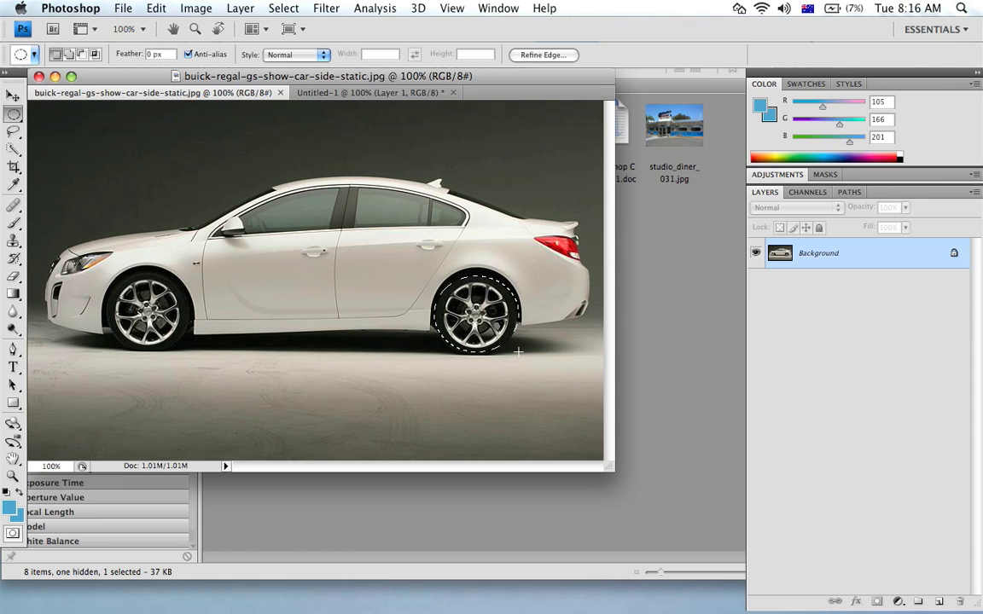
pyautogui.click(326, 93)
pyautogui.press('super+v')
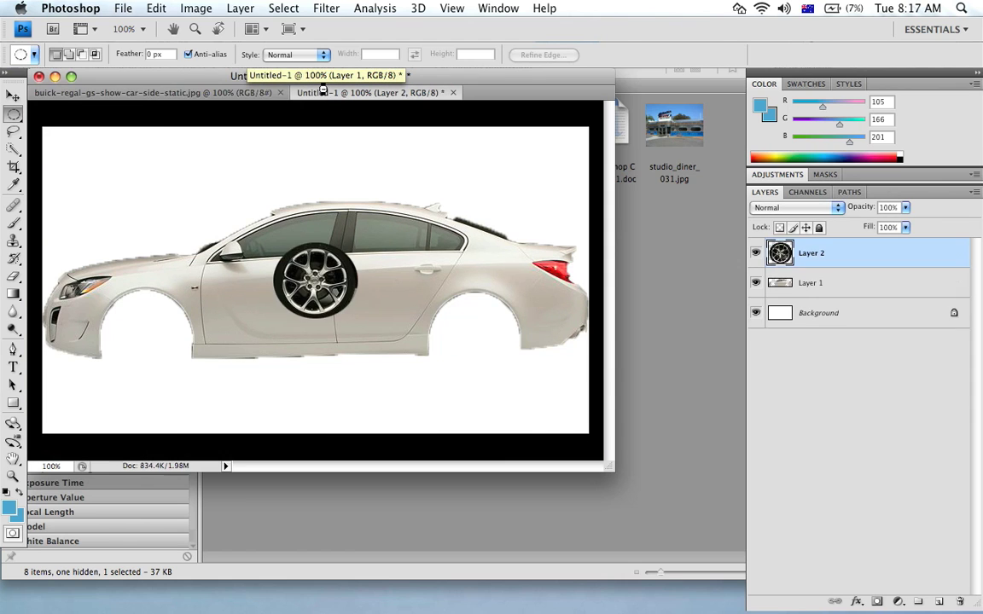
# - Move the pasted wheel into the front arch, scale it up to about 140%, and lower it
pyautogui.click(14, 94)
pyautogui.moveTo(320, 280); pyautogui.dragTo(161, 317)
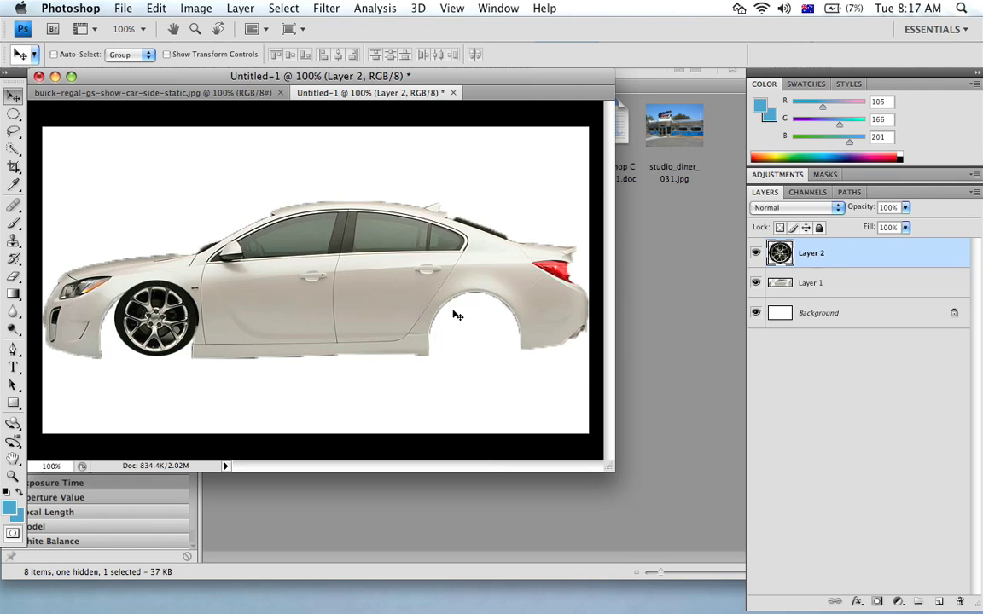
pyautogui.moveTo(169, 316); pyautogui.dragTo(159, 331)
pyautogui.press('super+t')
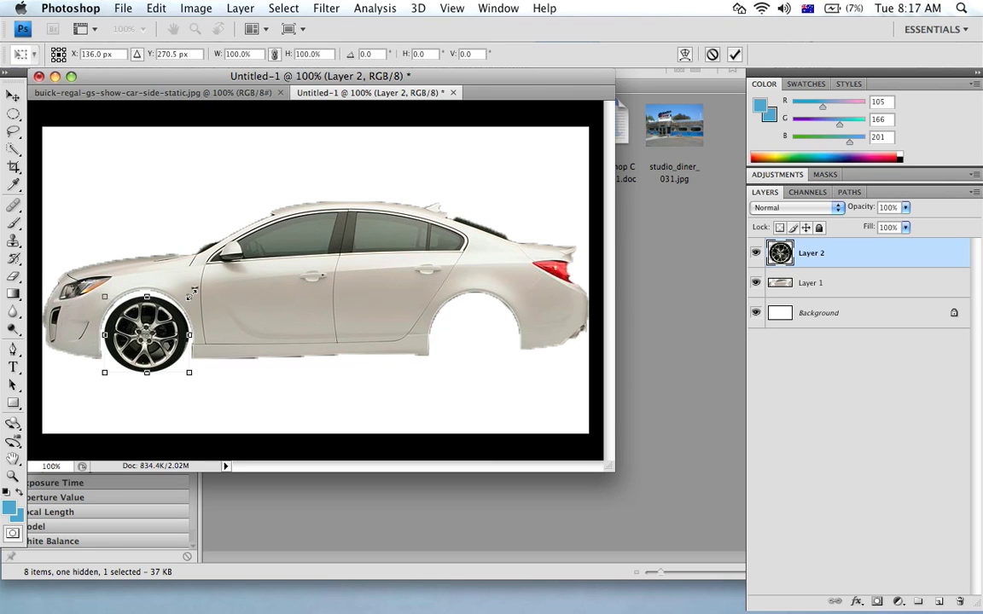
pyautogui.moveTo(191, 292); pyautogui.dragTo(224, 266)
pyautogui.press('Return')
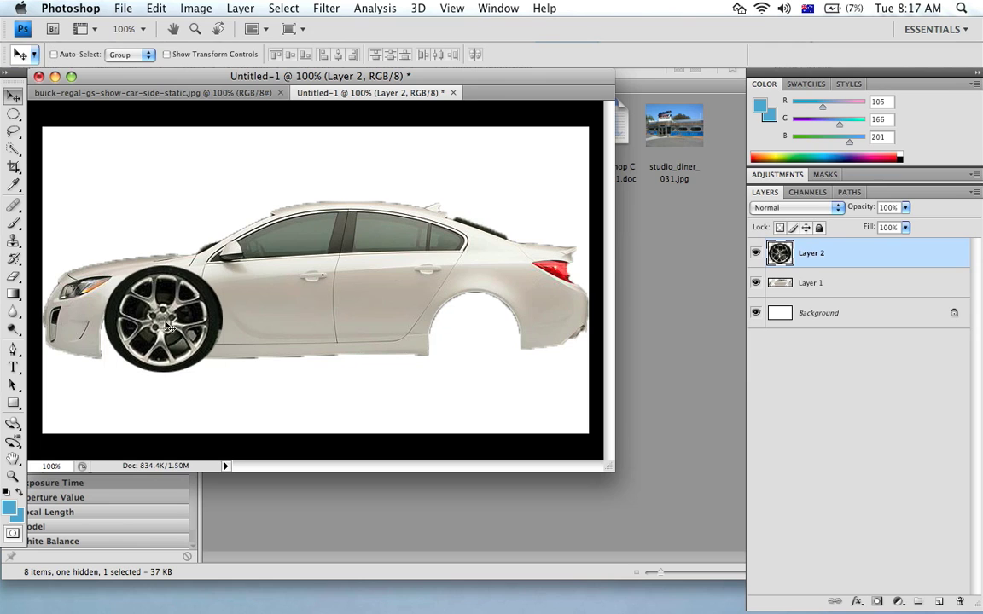
pyautogui.moveTo(182, 326); pyautogui.dragTo(174, 330)
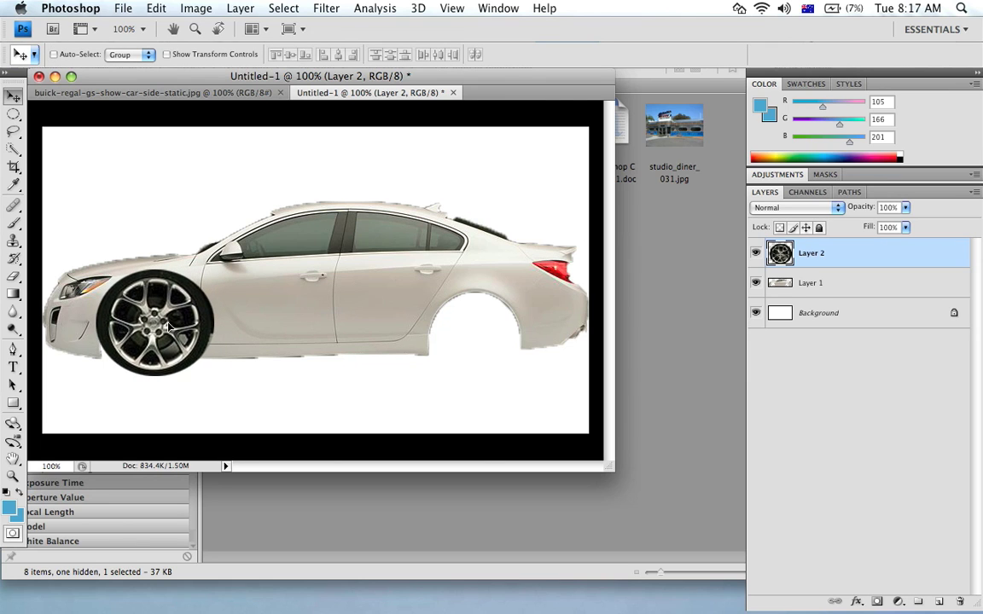
# - Rename Layer 2 to 'wheel front' and Layer 1 to 'car'
pyautogui.doubleClick(817, 258)
pyautogui.write('w')
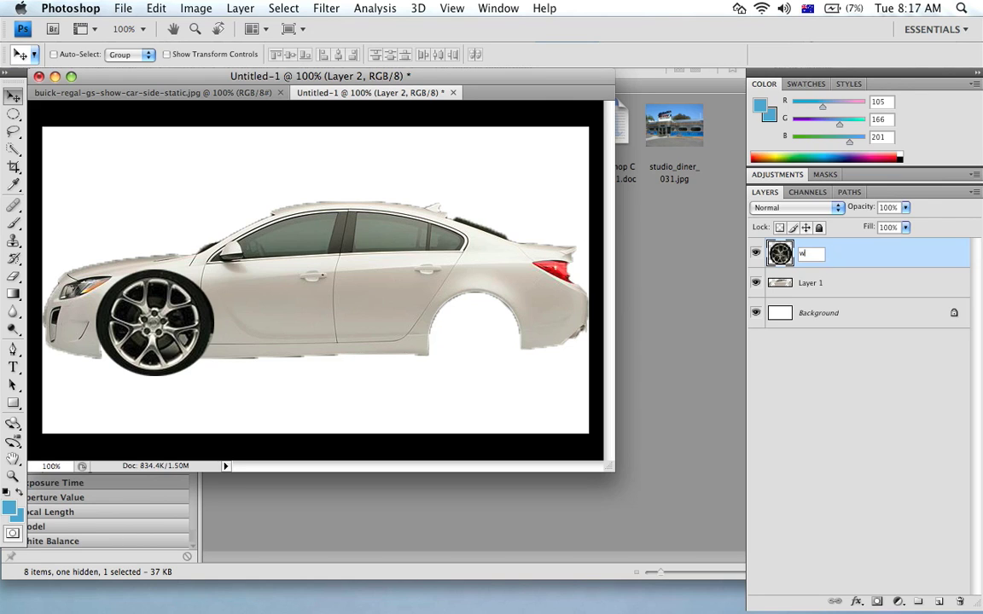
pyautogui.write('heel front')
pyautogui.click(833, 352)
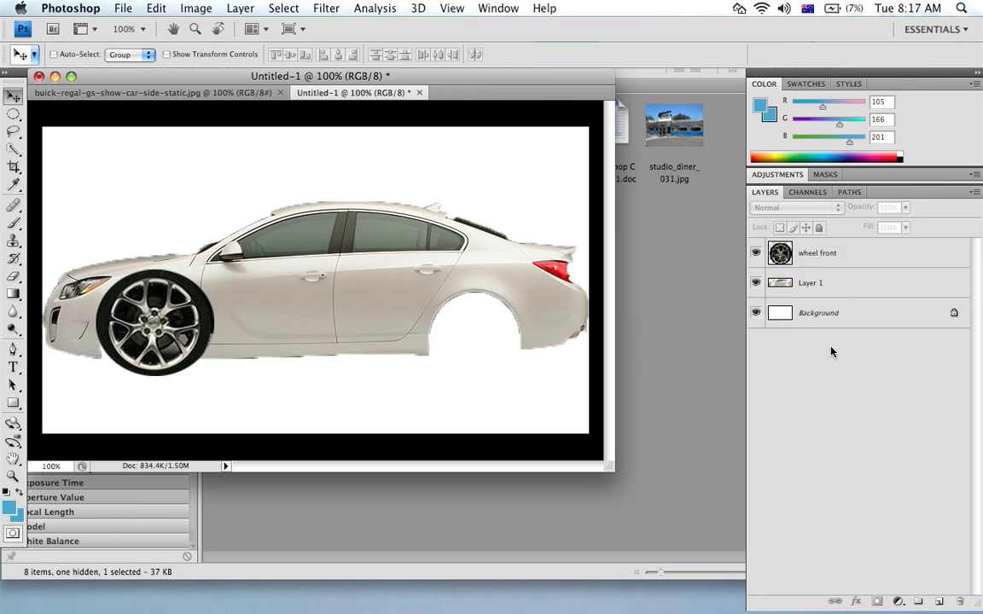
pyautogui.doubleClick(813, 283)
pyautogui.write('car')
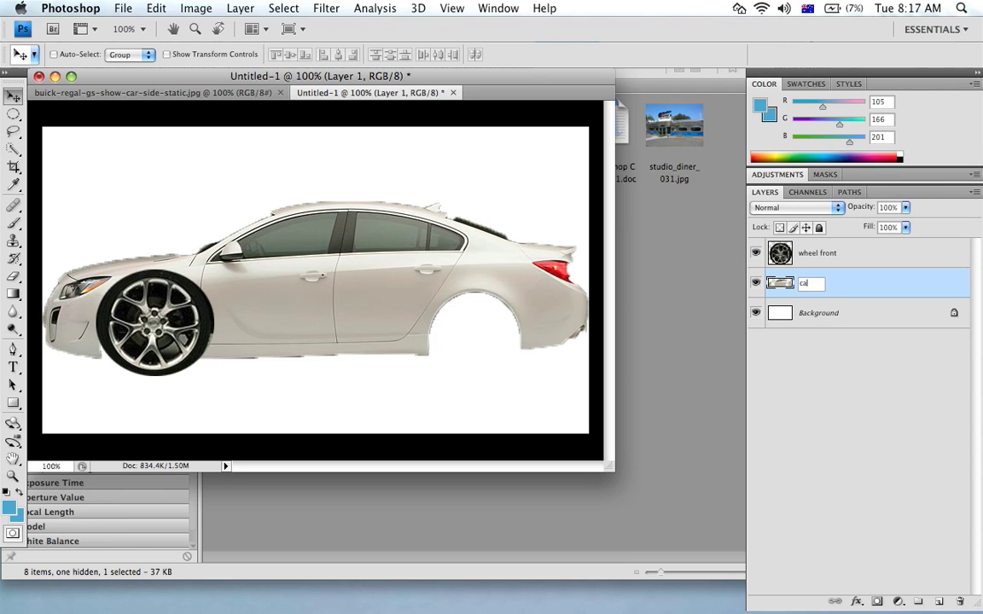
pyautogui.click(832, 353)
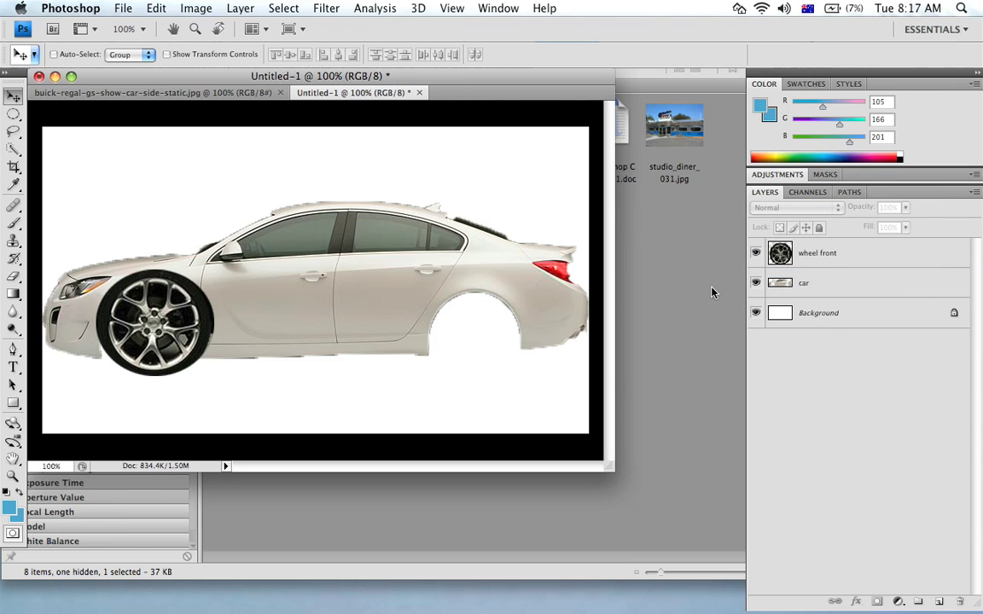
pyautogui.click(833, 254)
# - Duplicate the wheel front layer and move the copy into the rear wheel arch
pyautogui.click(227, 8)
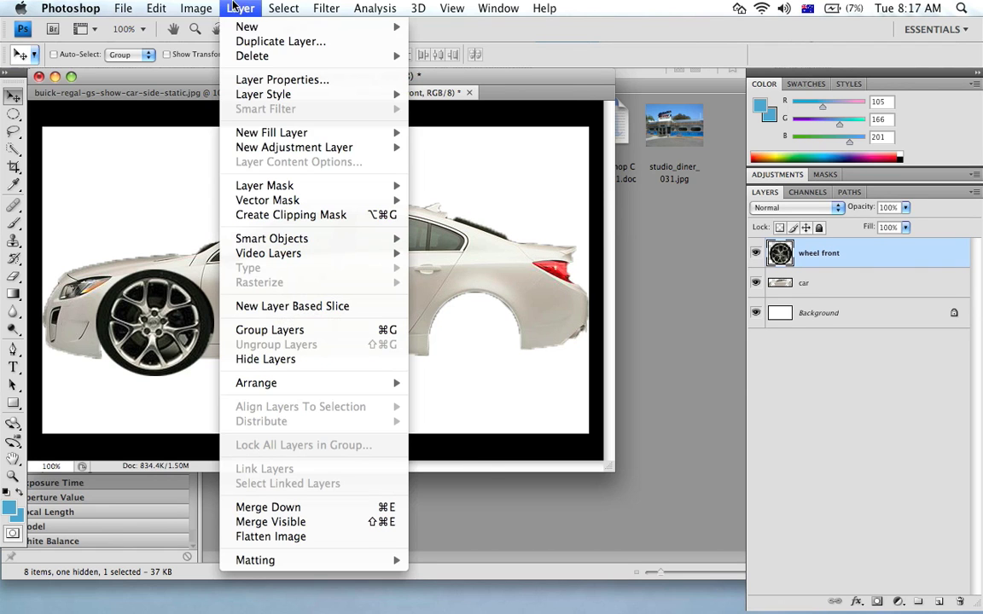
pyautogui.click(253, 41)
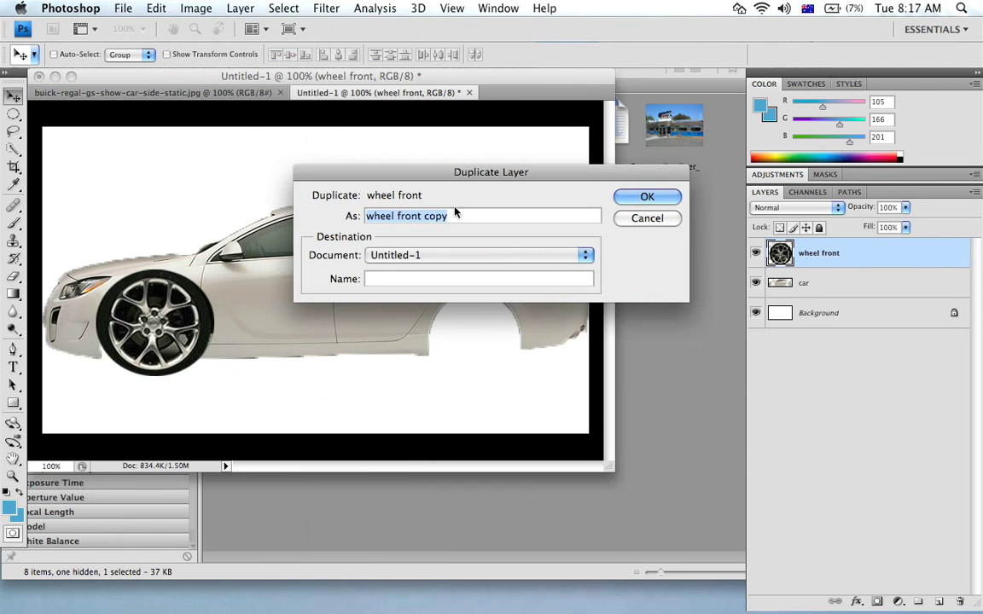
pyautogui.click(647, 197)
pyautogui.moveTo(164, 321); pyautogui.dragTo(491, 323)
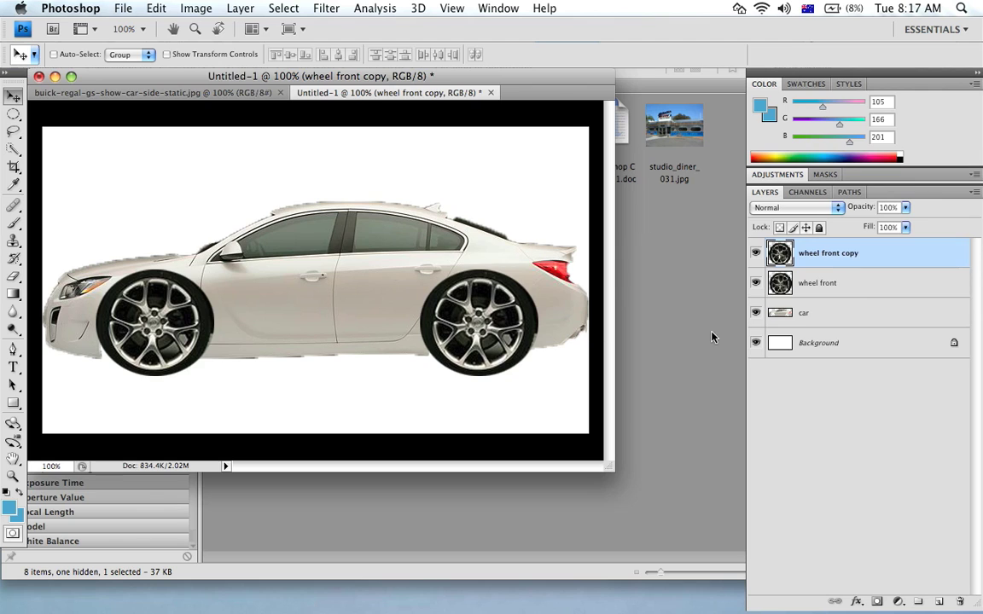
# - Stack the car layer above both wheels and nudge the rear wheel left and down and the front wheel left
pyautogui.click(830, 314)
pyautogui.moveTo(829, 315); pyautogui.dragTo(832, 244)
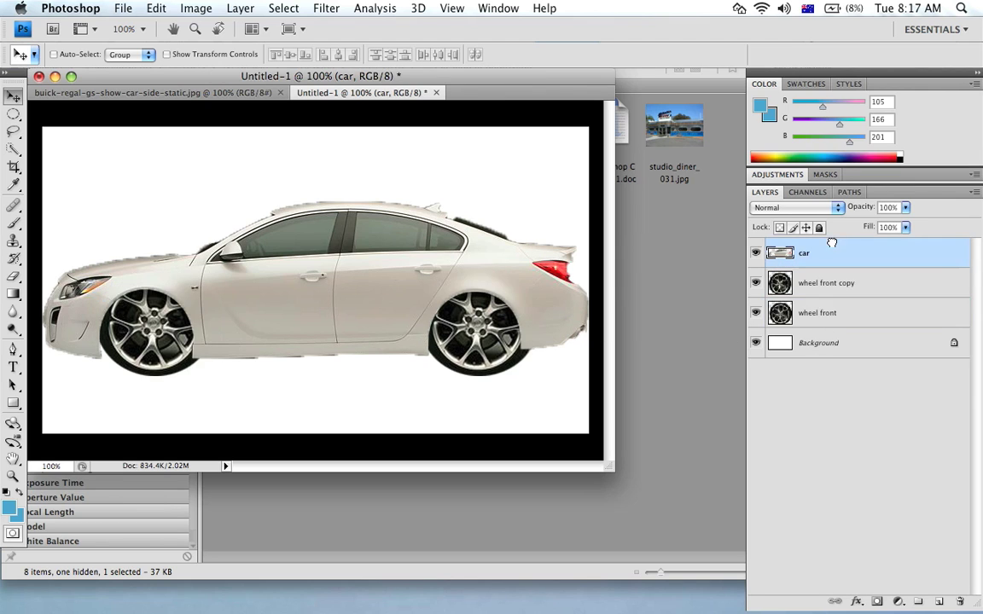
pyautogui.click(817, 288)
pyautogui.press('Left')
pyautogui.press('Left')
pyautogui.press('Left')
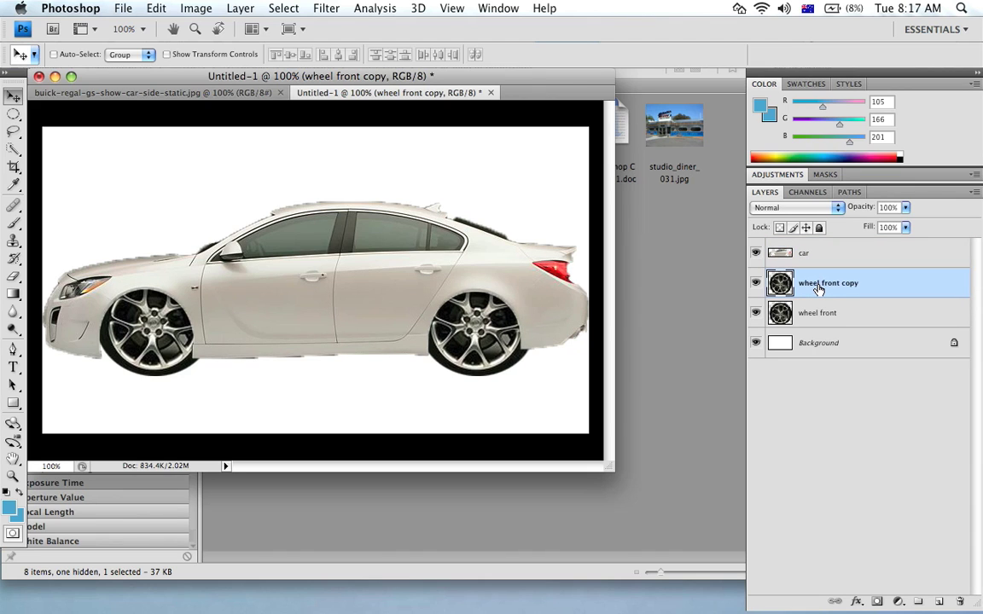
pyautogui.press('Down')
pyautogui.press('Down')
pyautogui.press('Down')
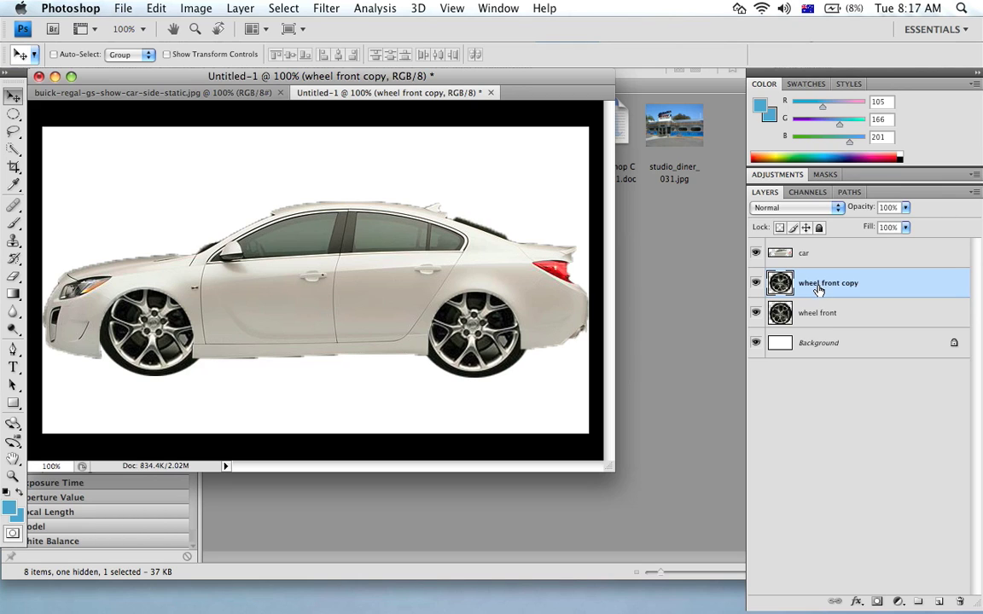
pyautogui.click(817, 314)
pyautogui.press('Left')
pyautogui.press('Left')
pyautogui.press('Left')
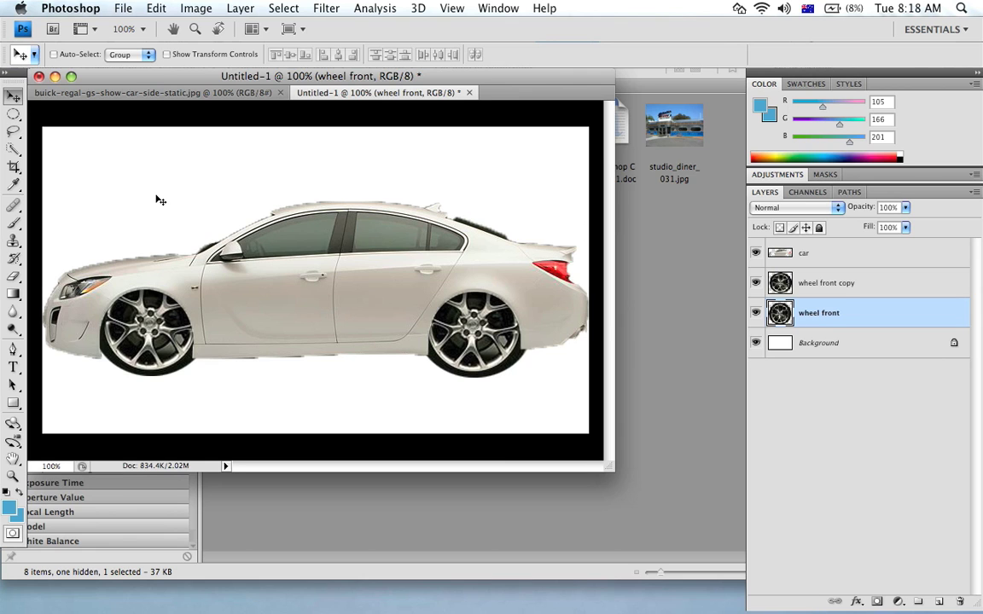
pyautogui.click(148, 96)
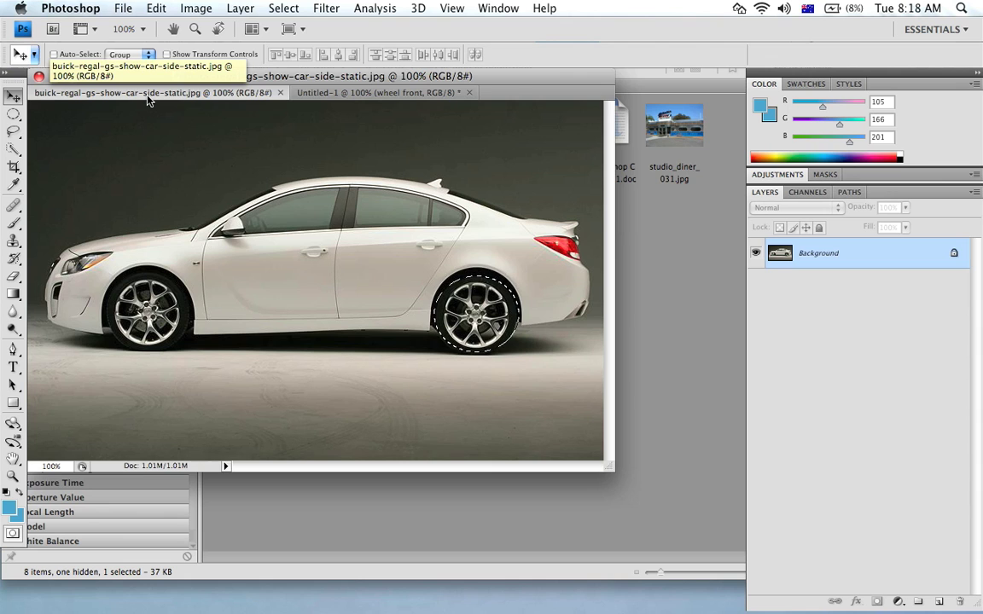
pyautogui.click(312, 96)
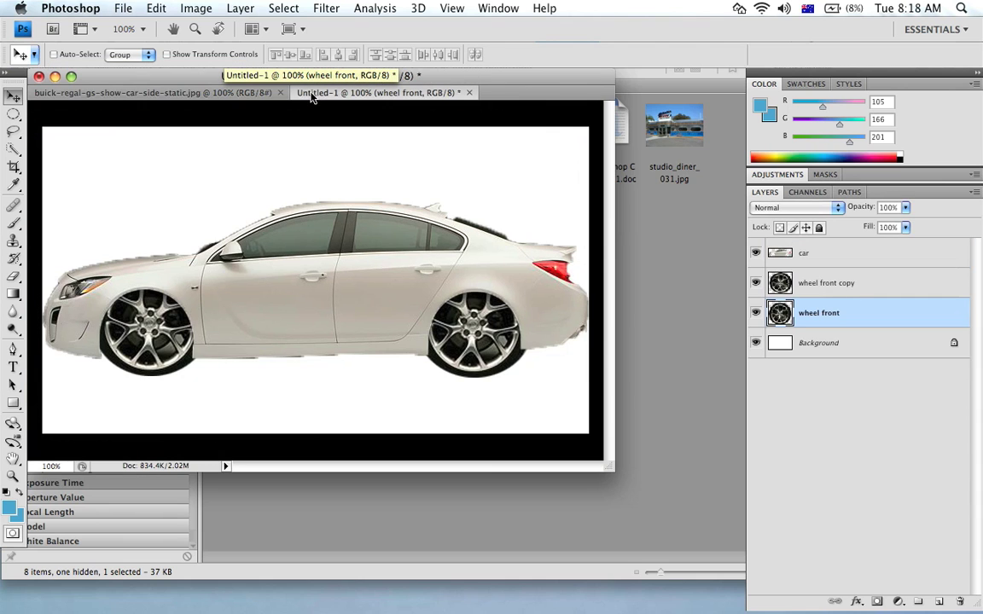